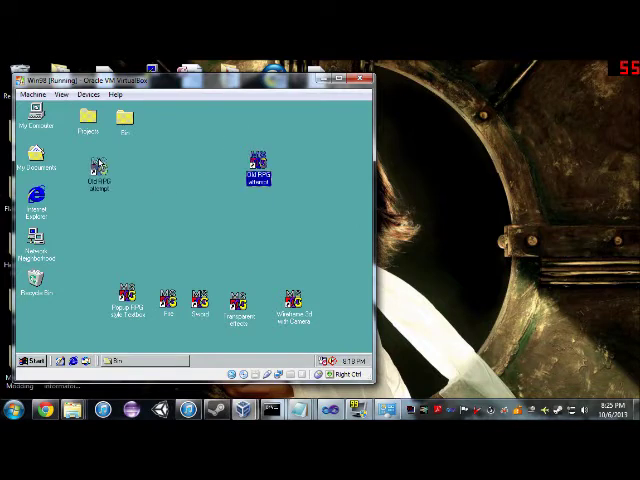
Move the Old RPG attempt, Toolbox, Fire and Sword icons into the row beneath the folders
left_click_drag(258, 162, 98, 165)
left_click(127, 298)
left_click_drag(127, 298, 135, 170)
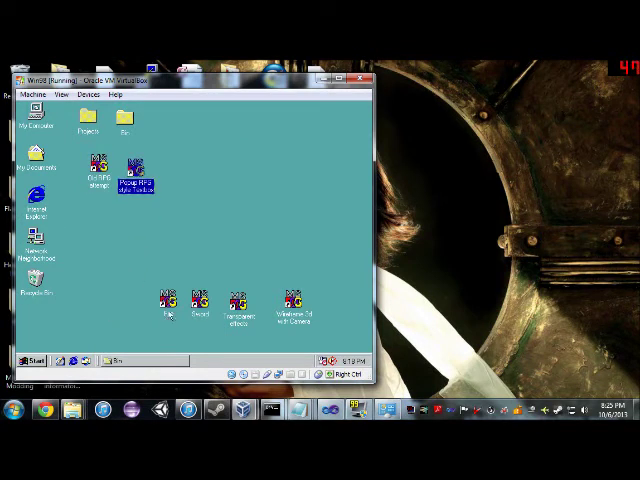
left_click_drag(167, 300, 174, 175)
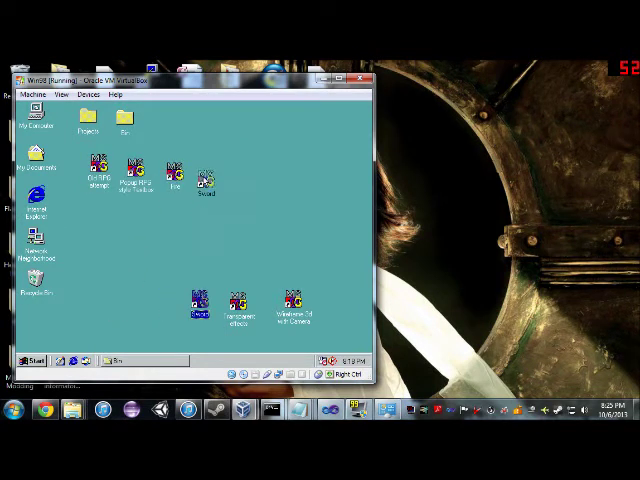
left_click_drag(199, 300, 206, 175)
Add the transparent effects and Wireframe 3d with Camera icons to the row, then launch Wireframe 3d
left_click_drag(238, 300, 241, 172)
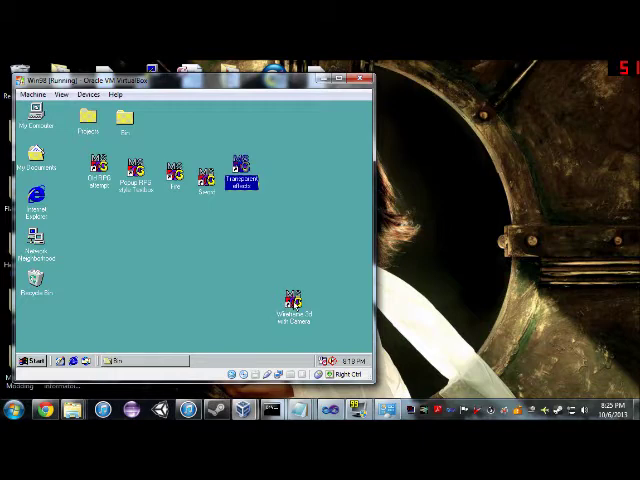
left_click_drag(293, 300, 288, 165)
left_click(300, 203)
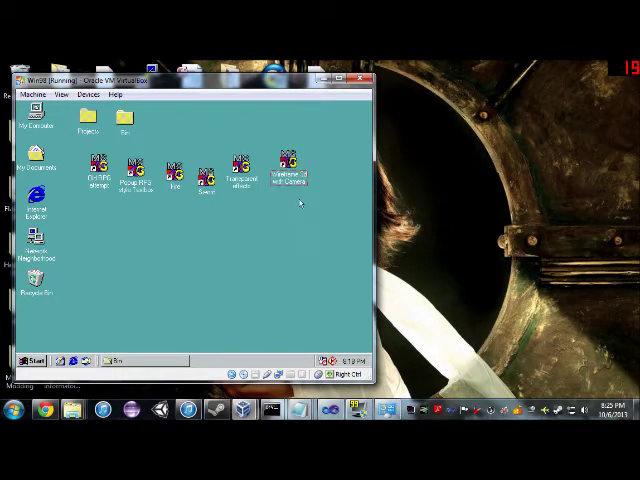
double_click(288, 168)
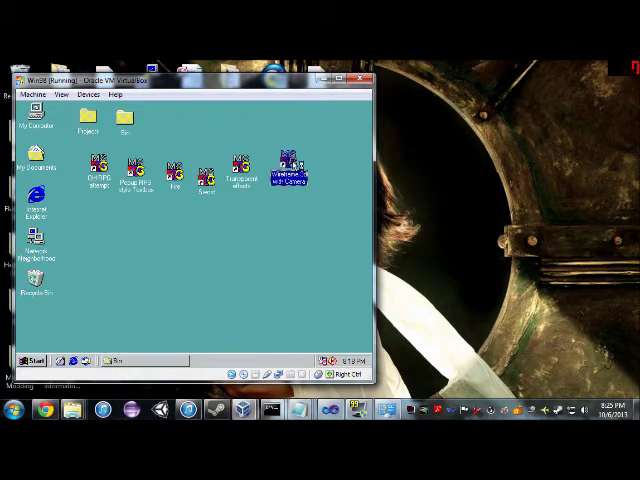